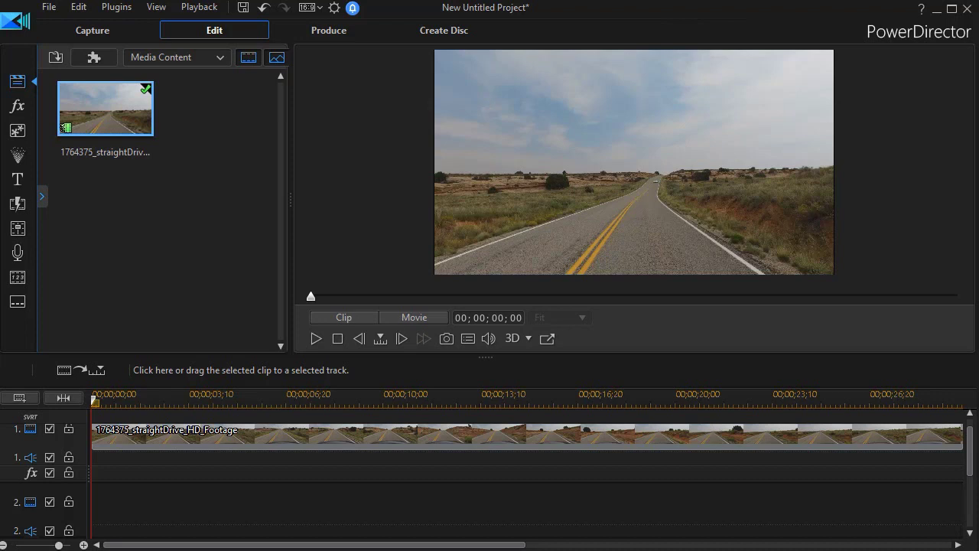
# Step: Preview the road footage, then place the 'My Title' template on track 2 and open it in Title Designer
pyautogui.click(316, 337)
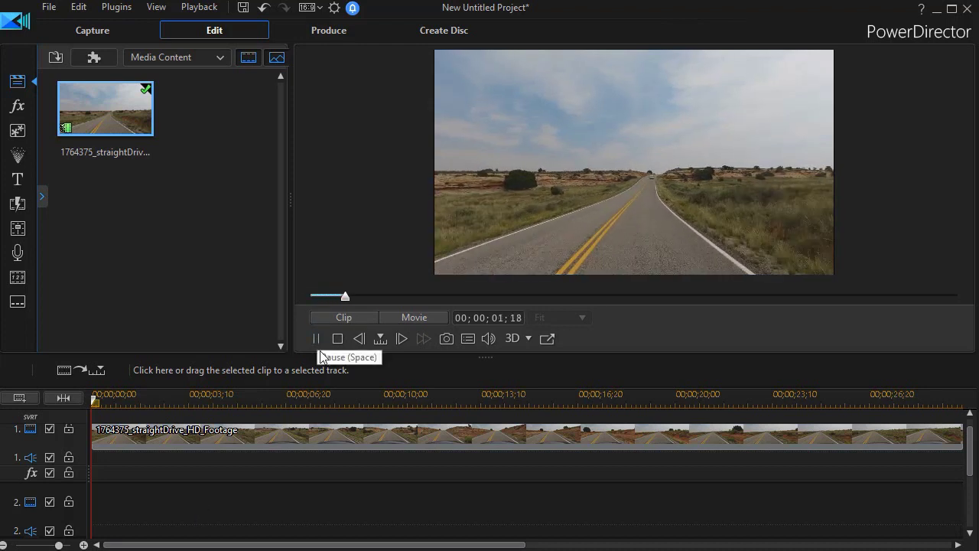
pyautogui.click(337, 338)
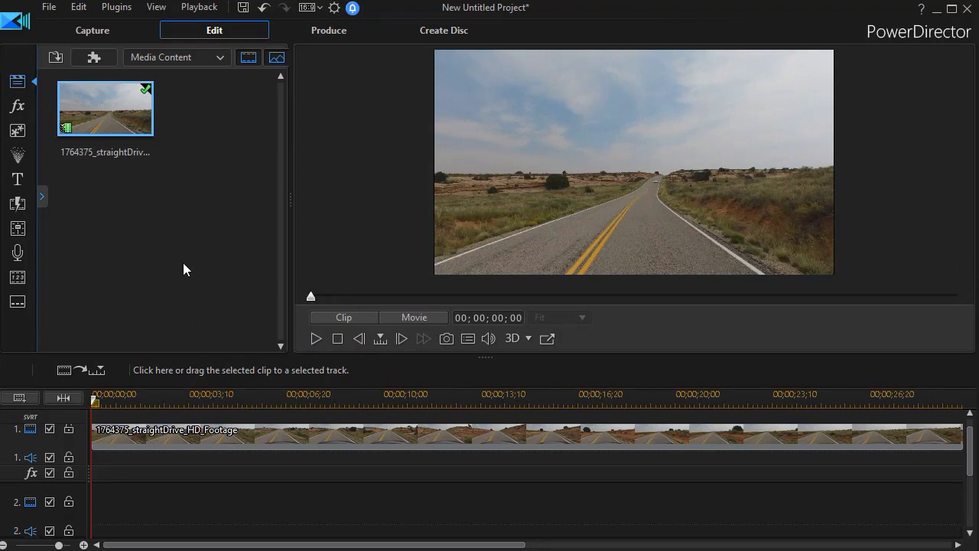
pyautogui.click(21, 187)
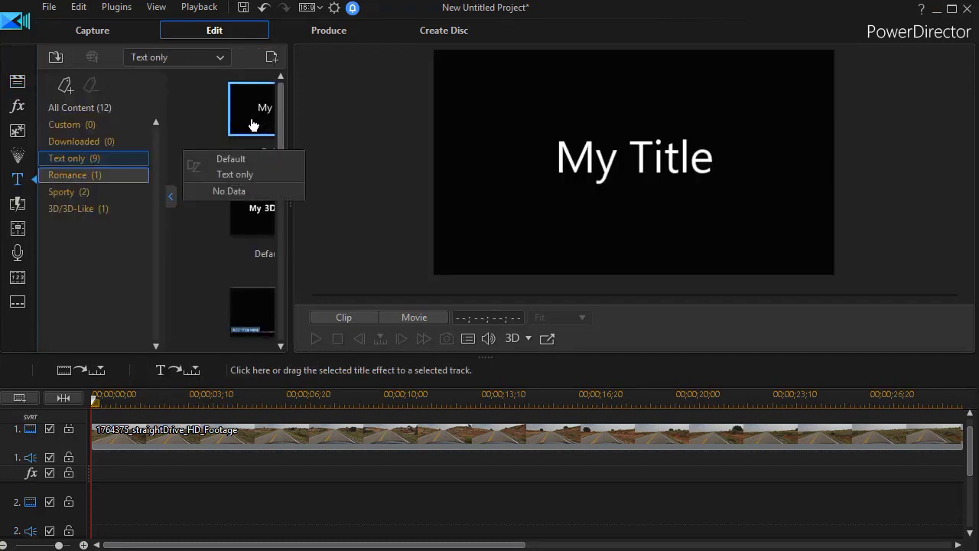
pyautogui.moveTo(252, 125); pyautogui.dragTo(73, 520)
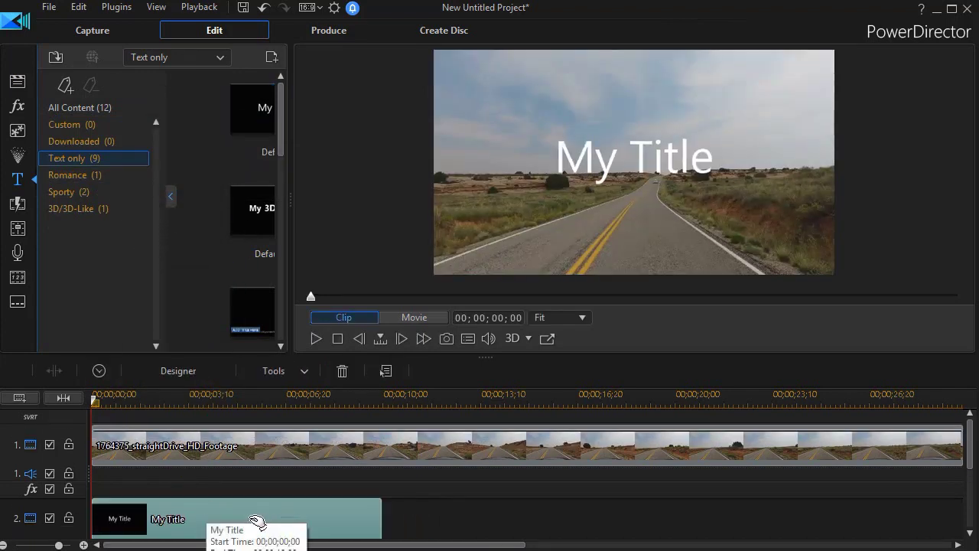
pyautogui.doubleClick(245, 519)
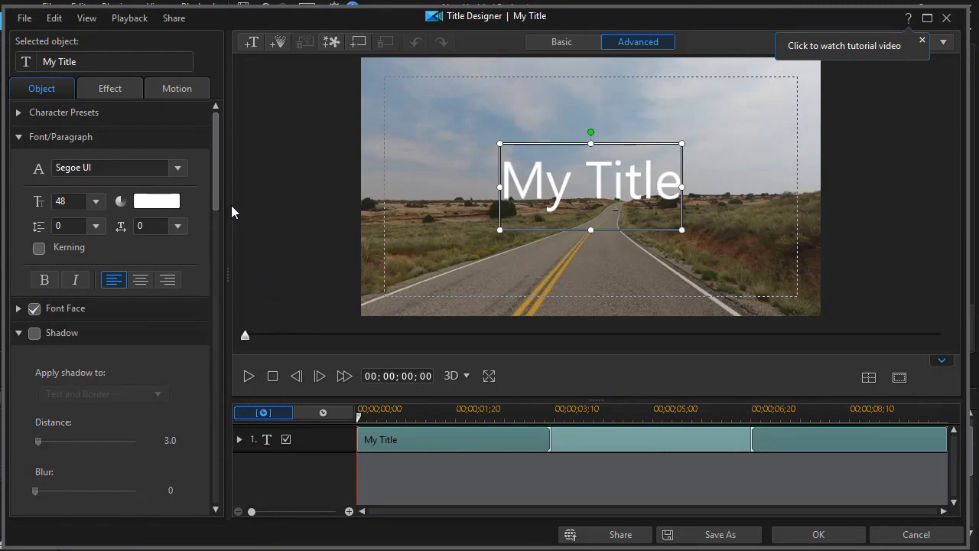
# Step: Collapse the Shadow and Backdrop sections, check the Effect tab, and show the Object tab's font list
pyautogui.click(20, 334)
pyautogui.click(19, 381)
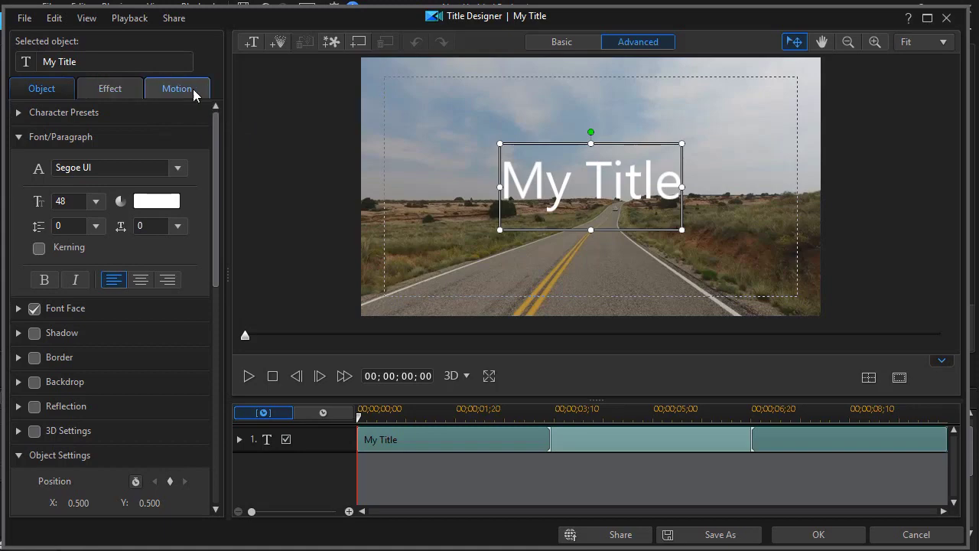
pyautogui.click(114, 95)
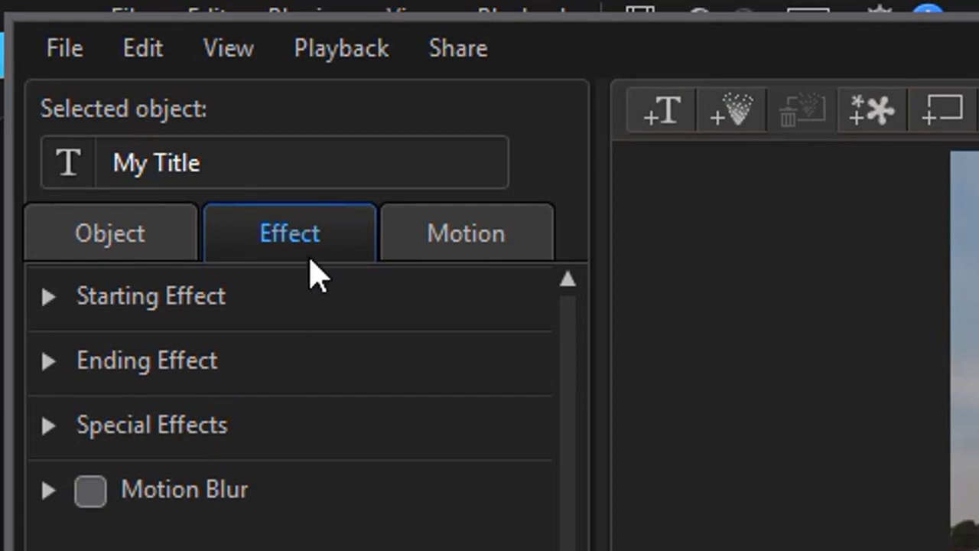
pyautogui.click(130, 251)
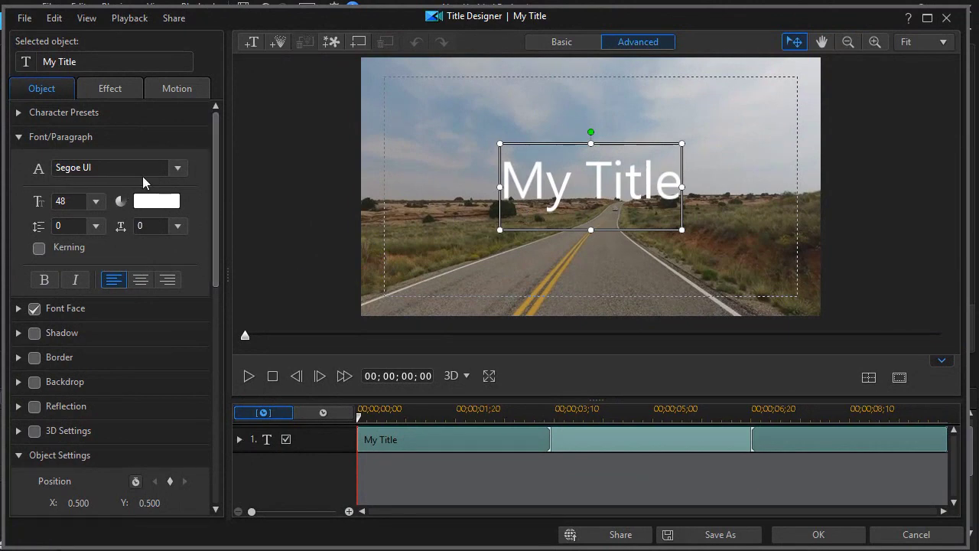
pyautogui.click(179, 171)
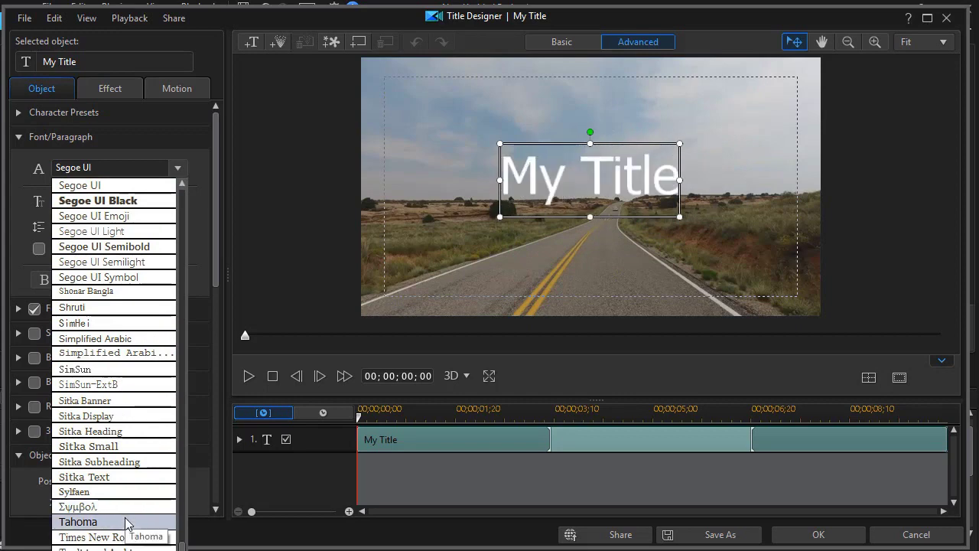
# Step: Set the title to bold Tahoma at size 28 and move it down to X 0.494, Y 0.843
pyautogui.click(127, 523)
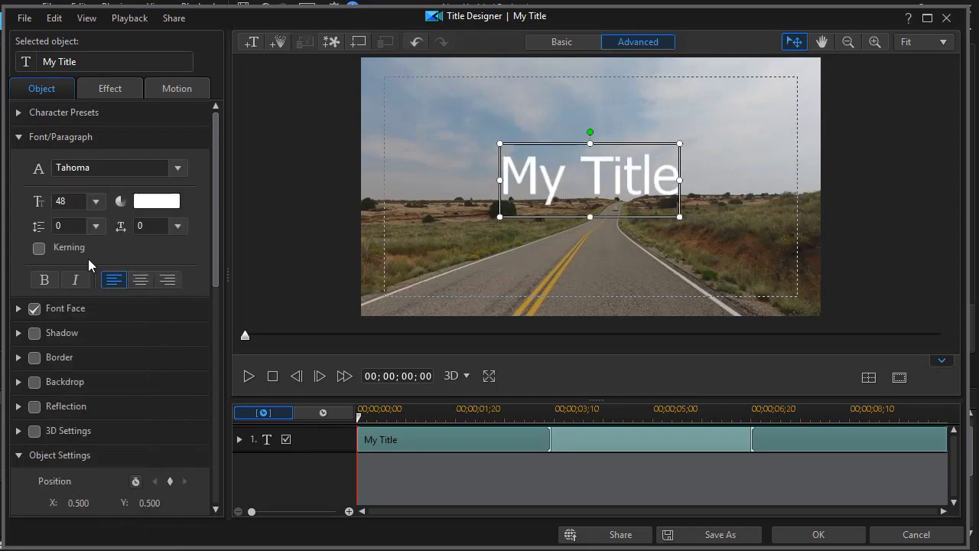
pyautogui.click(44, 280)
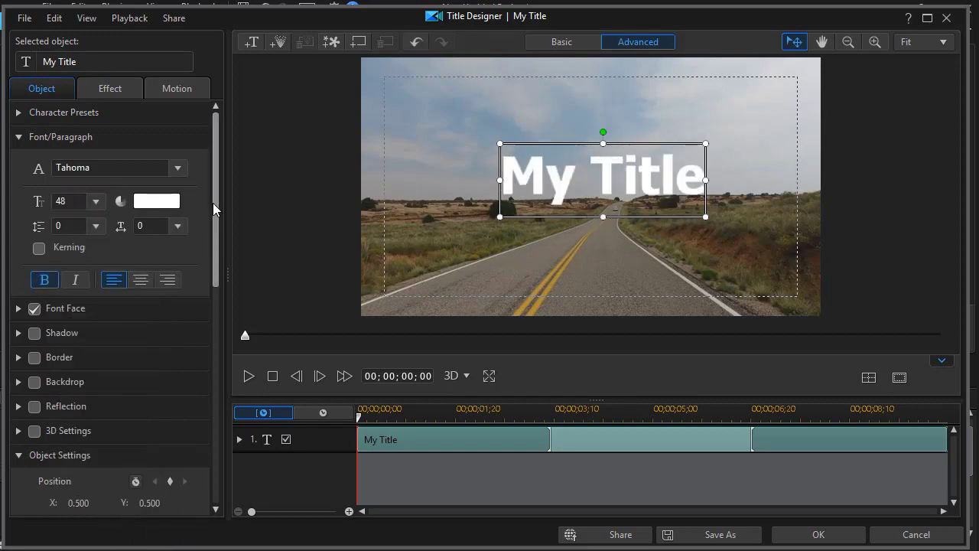
pyautogui.click(95, 202)
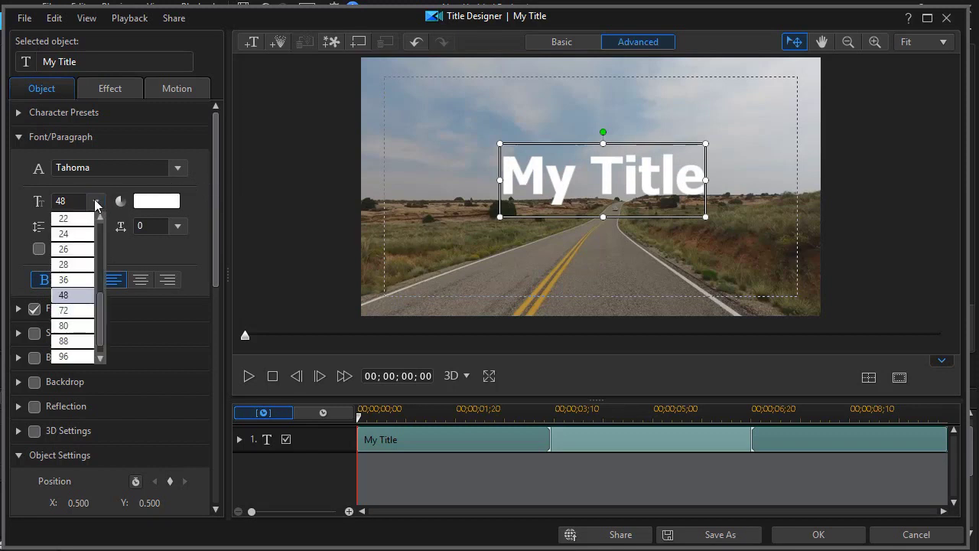
pyautogui.click(81, 264)
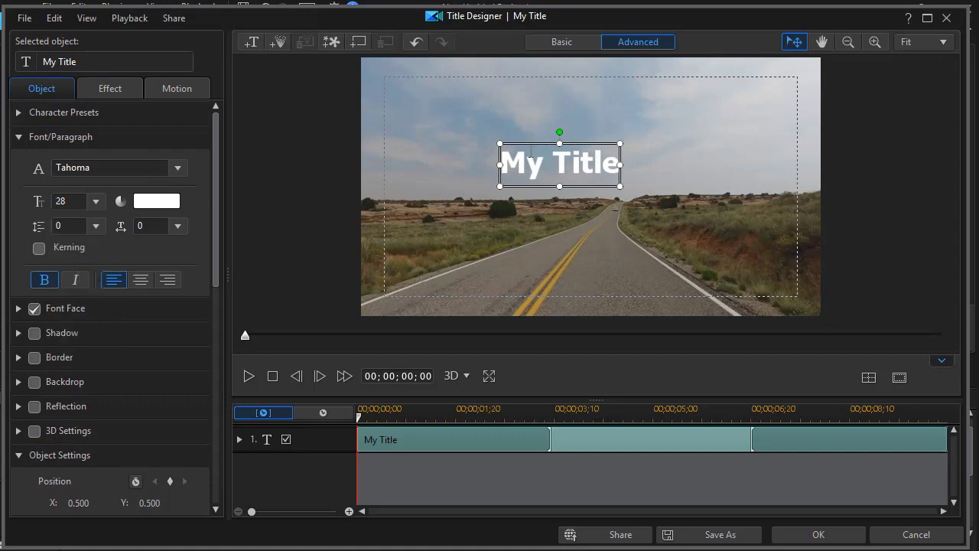
pyautogui.moveTo(530, 140); pyautogui.dragTo(563, 247)
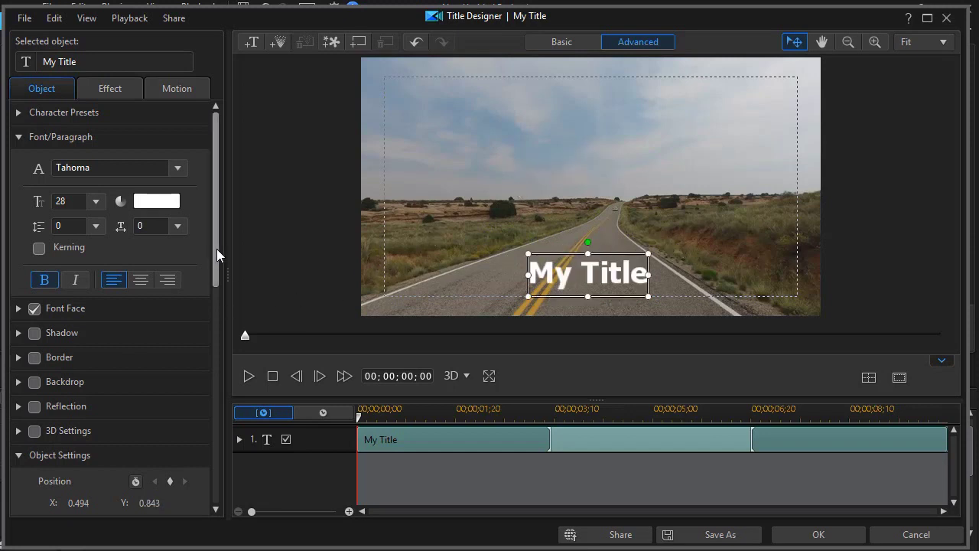
# Step: Enable a curve-edged rectangle backdrop filled with uniform grey at 70% opacity behind the text
pyautogui.click(35, 381)
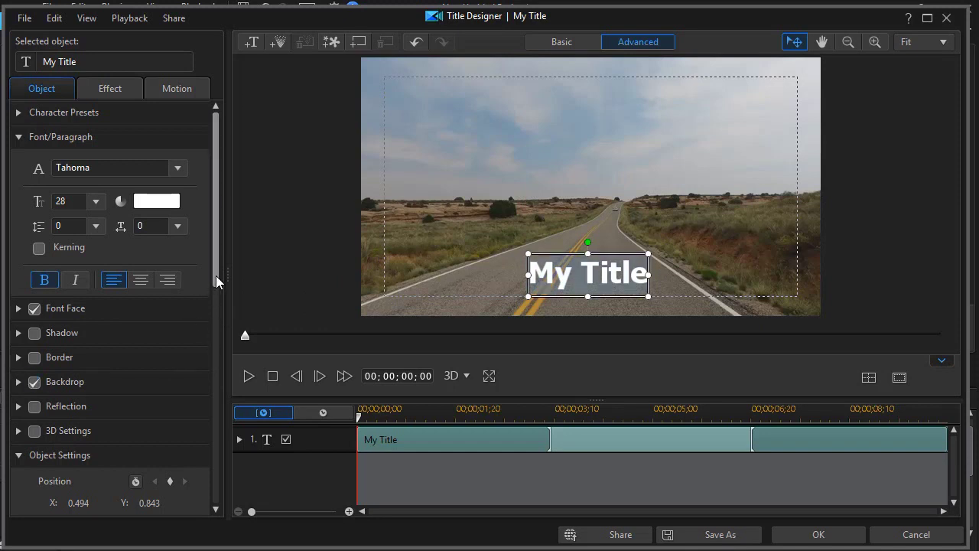
pyautogui.moveTo(217, 278); pyautogui.dragTo(215, 323)
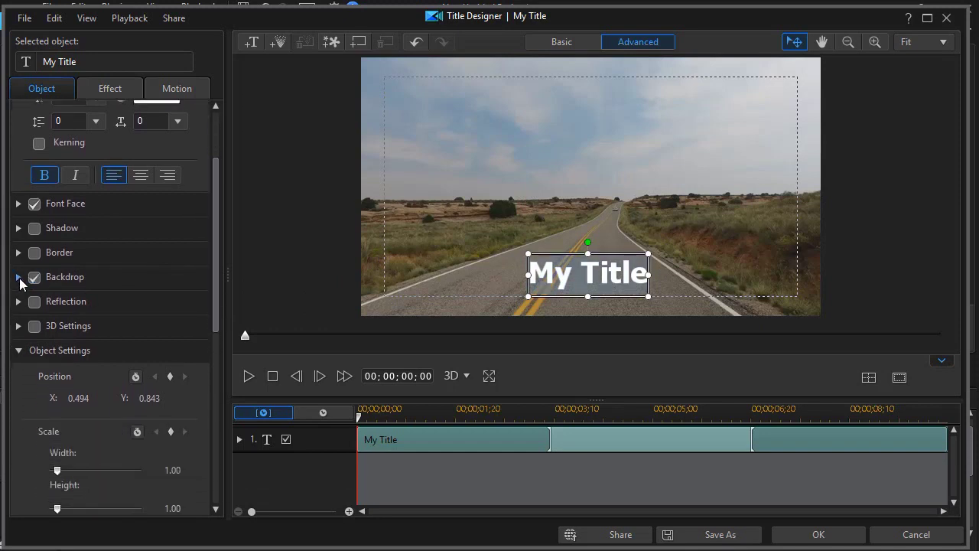
pyautogui.click(19, 278)
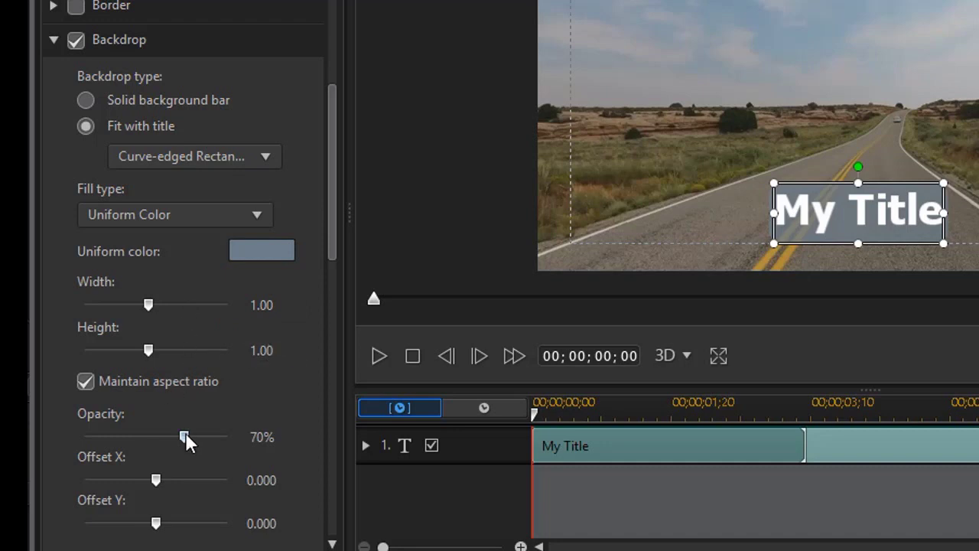
pyautogui.moveTo(334, 236); pyautogui.dragTo(328, 278)
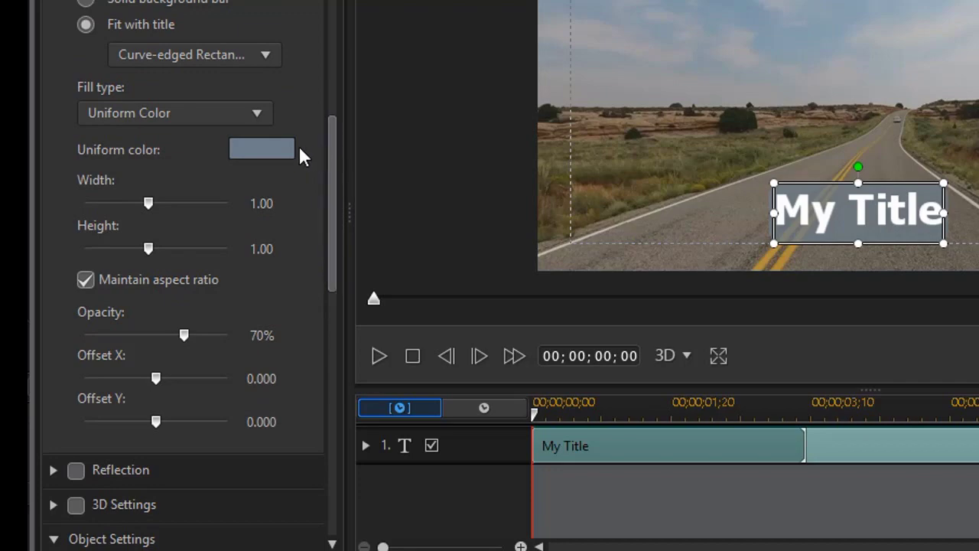
# Step: Change the backdrop's uniform fill colour to bright green
pyautogui.click(267, 148)
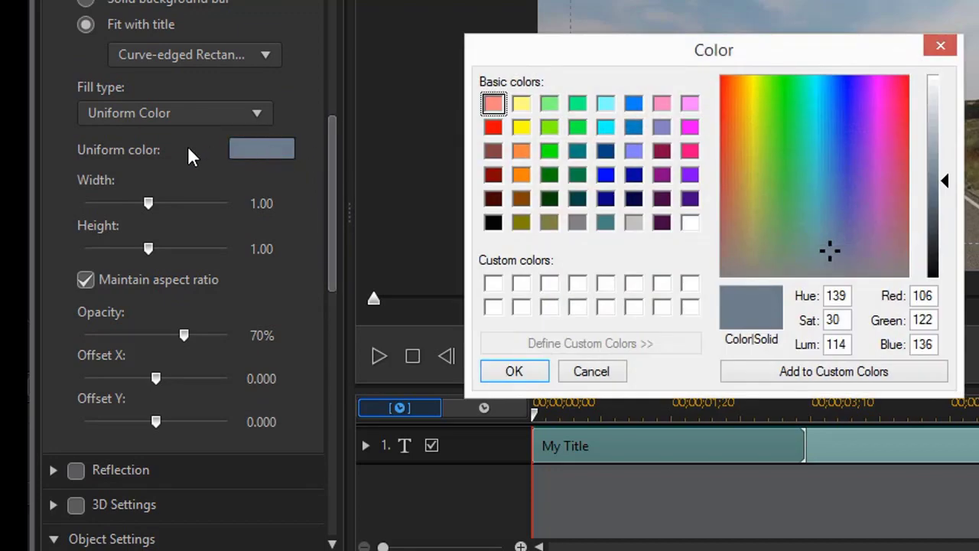
pyautogui.click(550, 151)
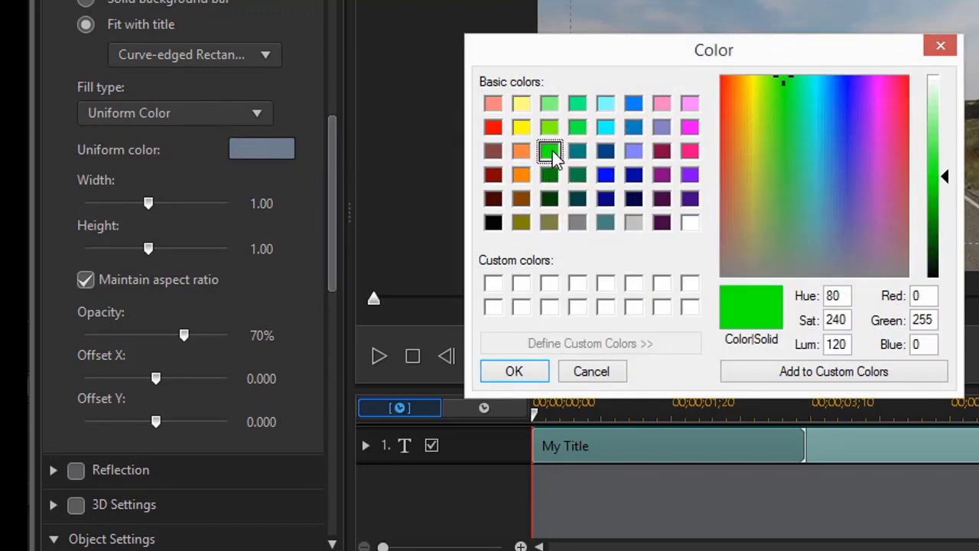
pyautogui.click(514, 371)
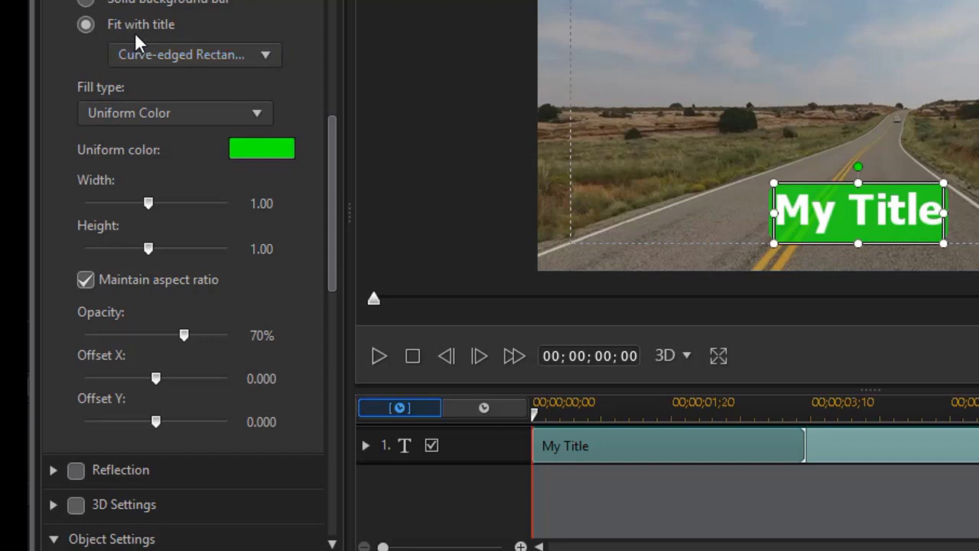
# Step: Try the ellipse, curve-edged and rounded-end backdrop shapes, then settle on a plain rectangle
pyautogui.click(266, 58)
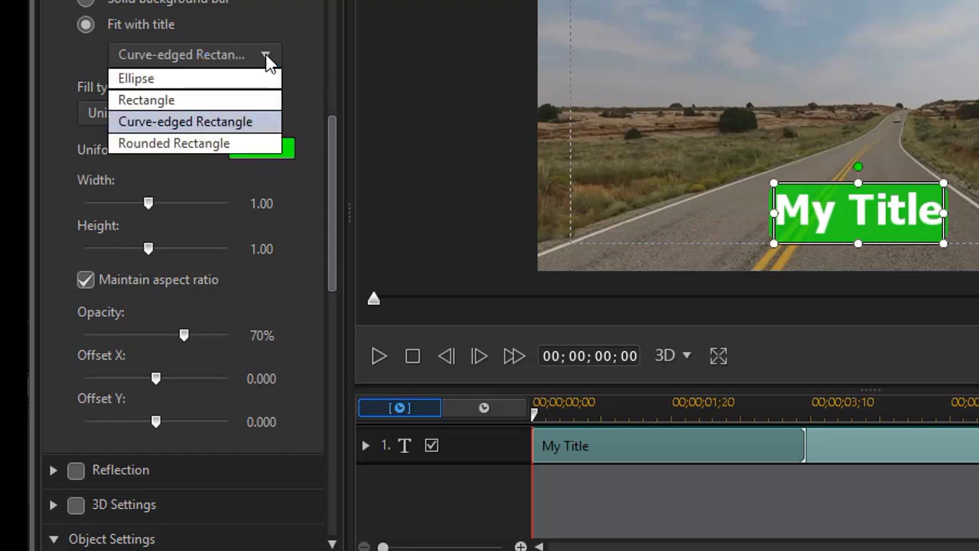
pyautogui.click(248, 76)
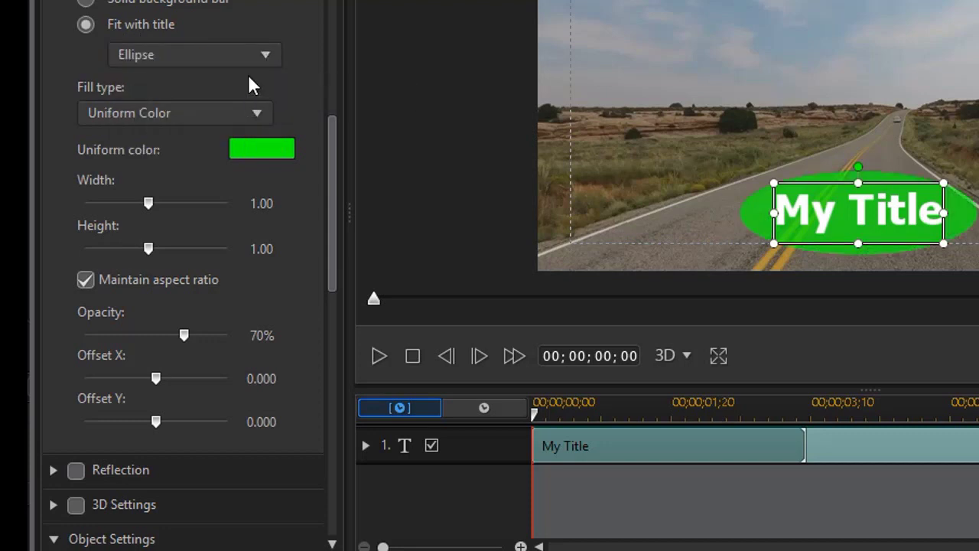
pyautogui.click(266, 58)
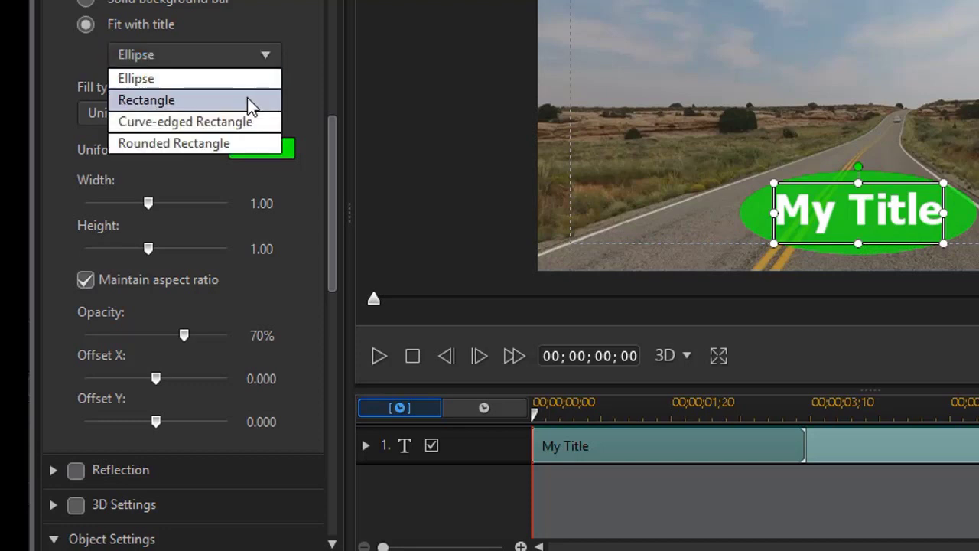
pyautogui.click(248, 100)
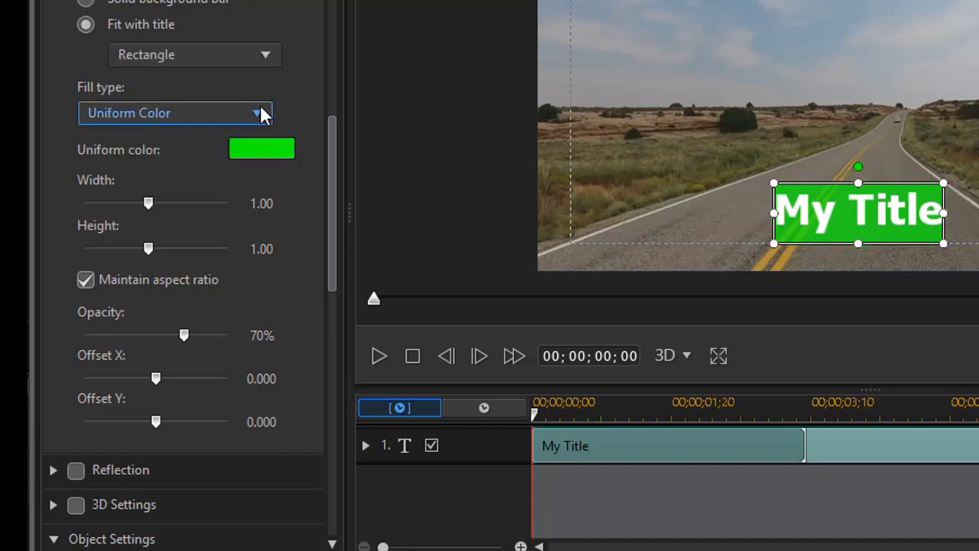
pyautogui.click(258, 113)
pyautogui.click(267, 58)
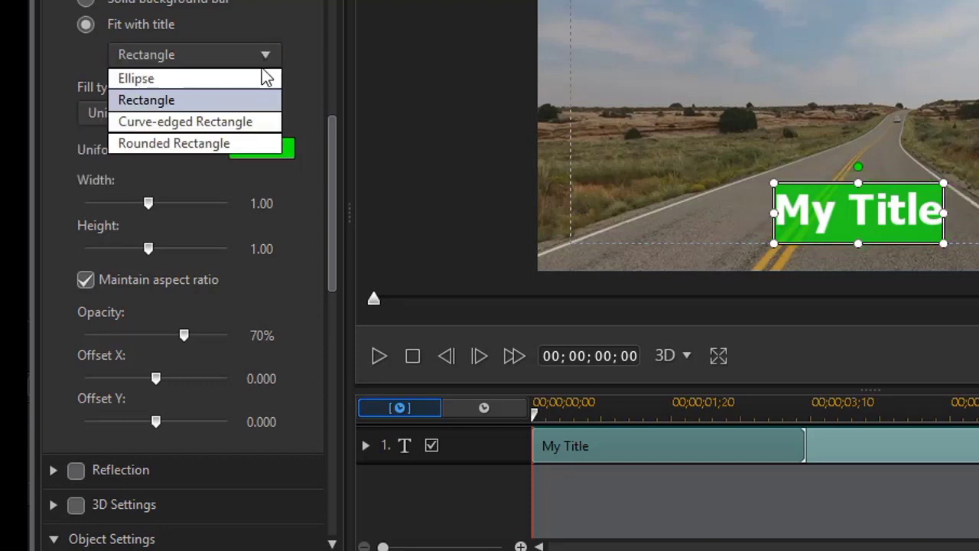
pyautogui.click(247, 123)
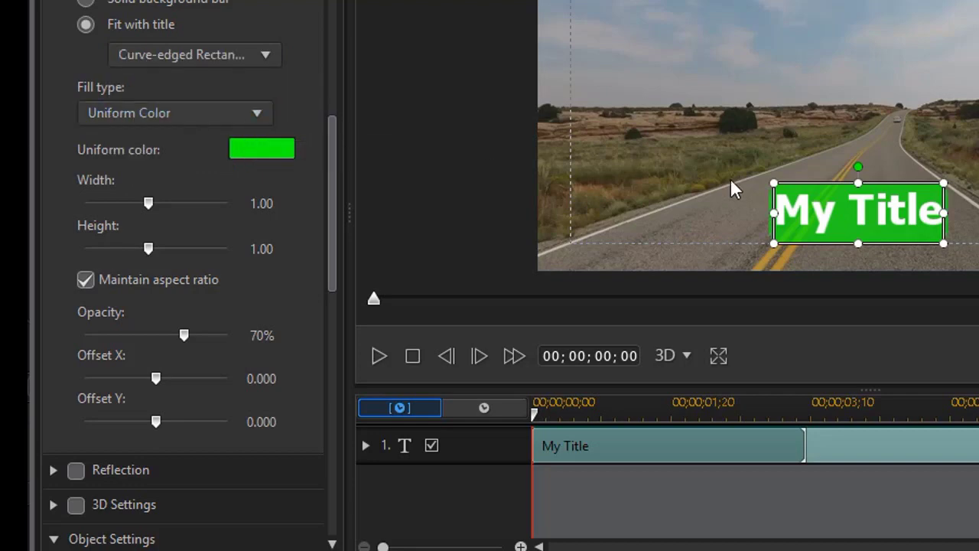
pyautogui.click(275, 55)
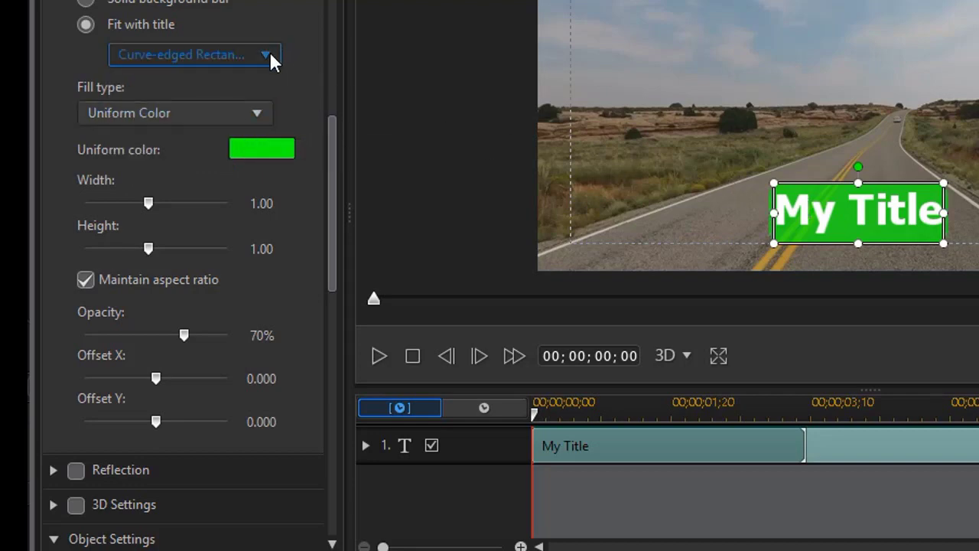
pyautogui.click(216, 146)
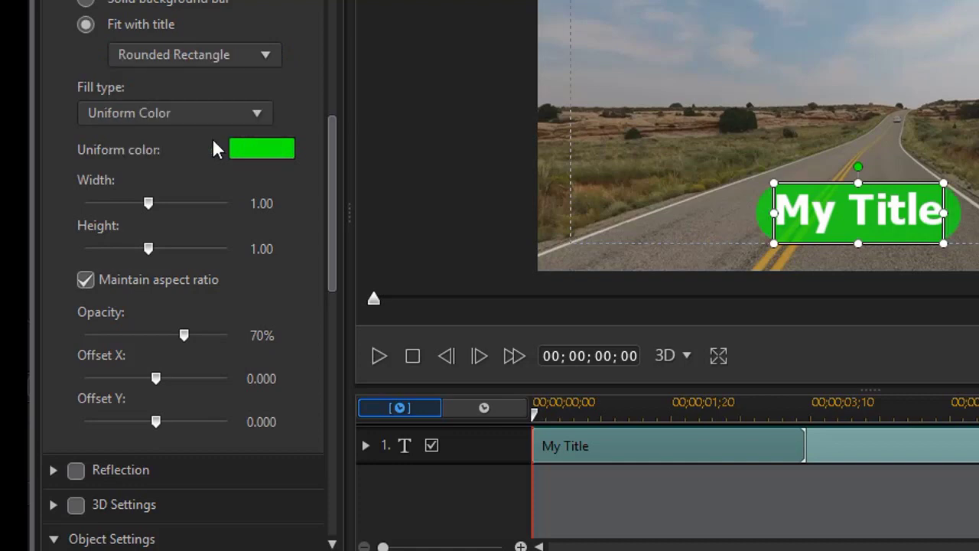
pyautogui.click(273, 57)
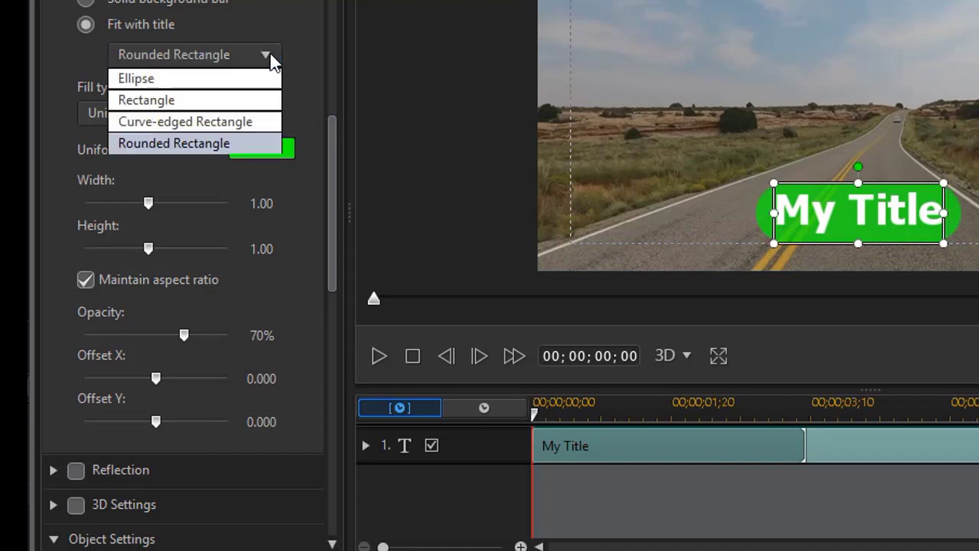
pyautogui.click(256, 99)
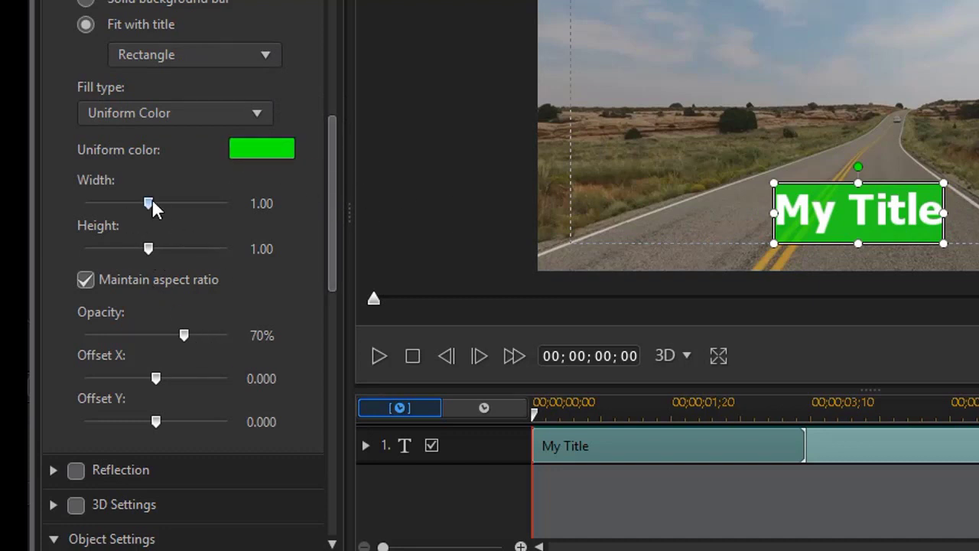
# Step: Unlock the backdrop's aspect ratio and widen it to width 1.96
pyautogui.moveTo(151, 202)
pyautogui.mouseDown()
pyautogui.moveTo(202, 203)
pyautogui.moveTo(150, 202)
pyautogui.mouseUp()
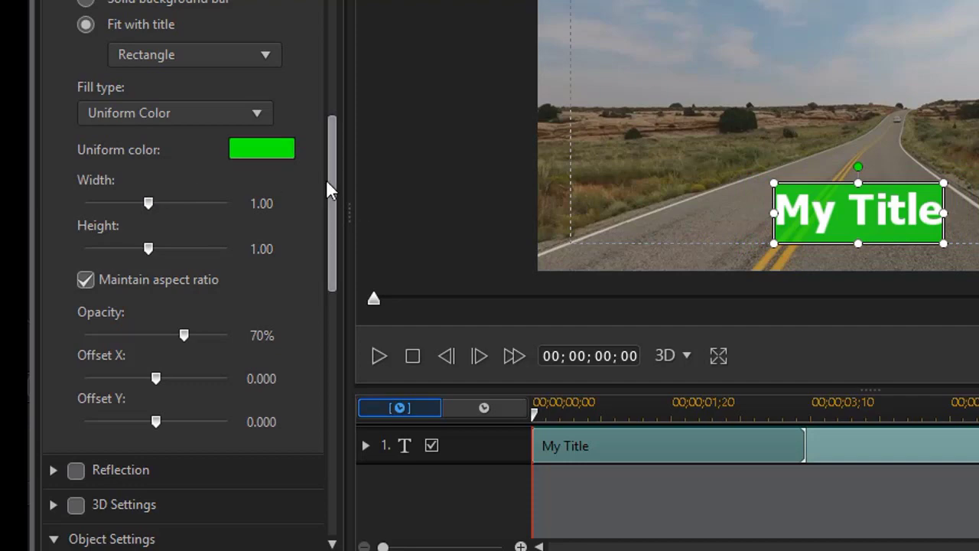
pyautogui.click(88, 283)
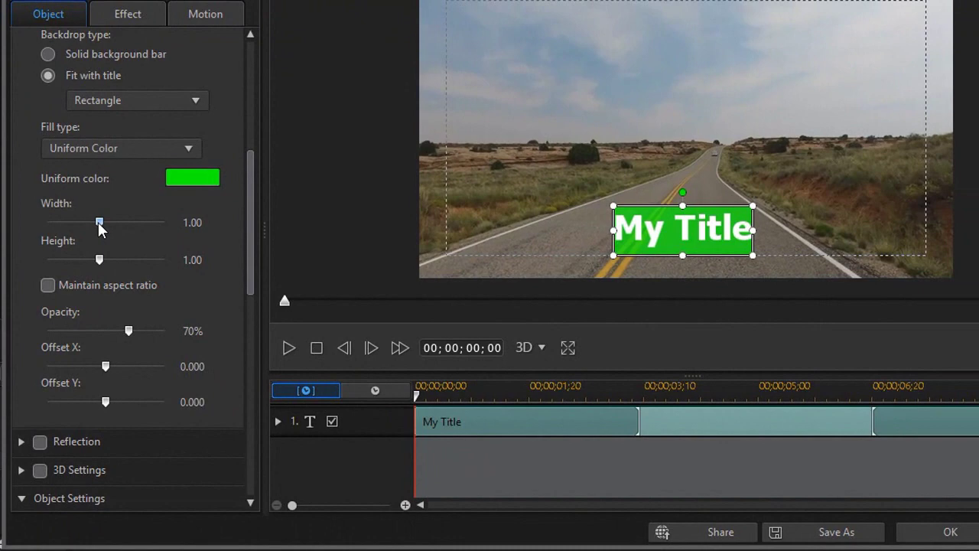
pyautogui.moveTo(148, 203); pyautogui.dragTo(186, 203)
pyautogui.moveTo(133, 221); pyautogui.dragTo(159, 221)
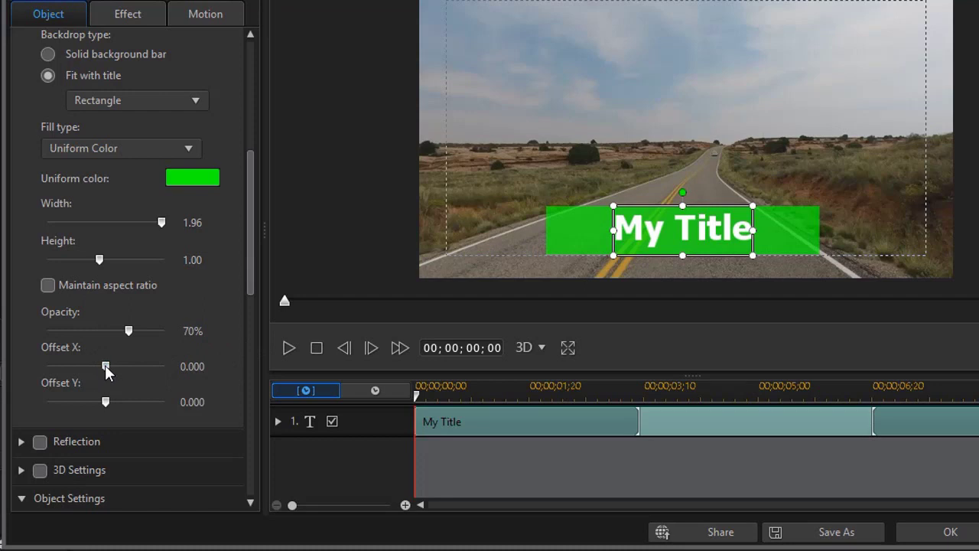
# Step: Shift the backdrop right to offset X 0.197 and reduce its height to 0.75
pyautogui.moveTo(105, 365); pyautogui.dragTo(120, 353)
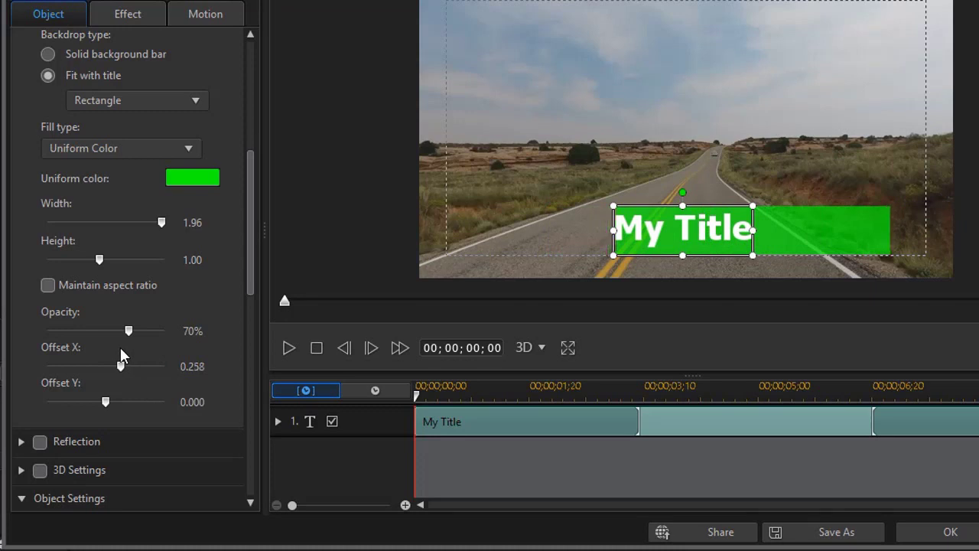
pyautogui.moveTo(121, 355); pyautogui.dragTo(123, 359)
pyautogui.moveTo(122, 369); pyautogui.dragTo(118, 368)
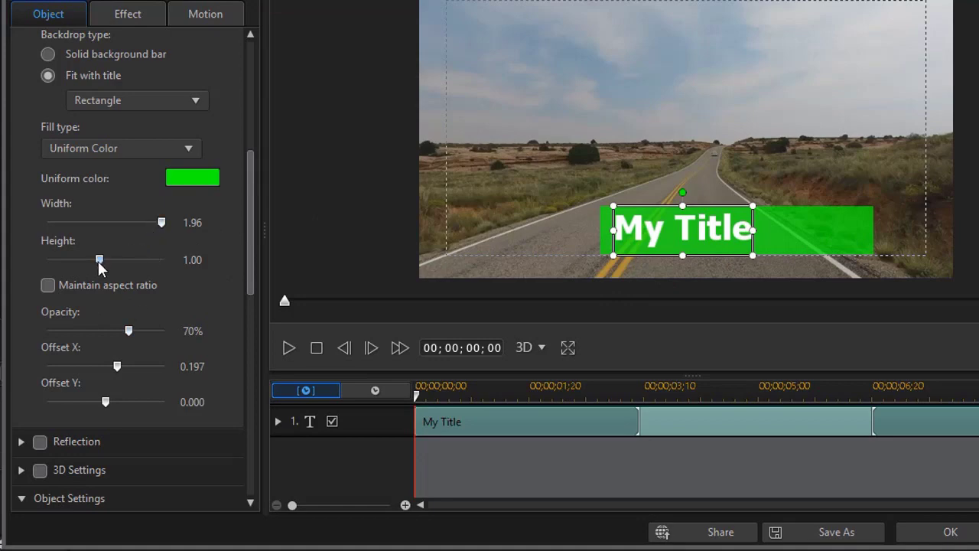
pyautogui.moveTo(98, 261); pyautogui.dragTo(83, 260)
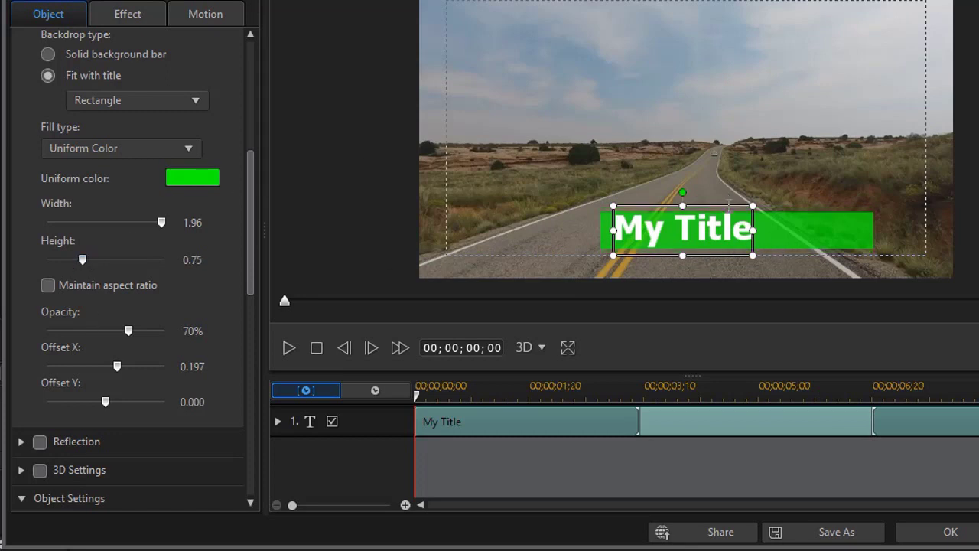
pyautogui.moveTo(720, 228); pyautogui.dragTo(831, 204)
pyautogui.click(743, 202)
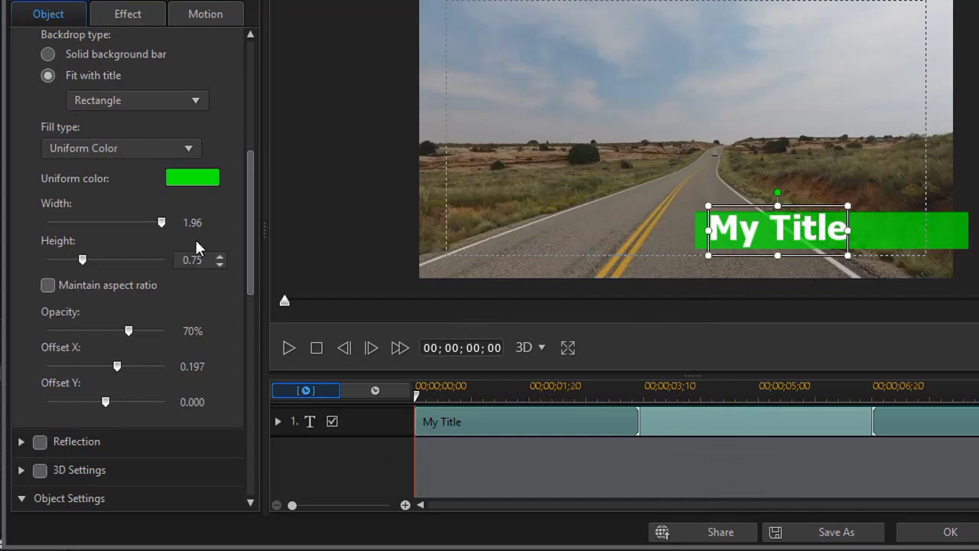
# Step: Turn on the title's drop shadow and set its distance to 2.0
pyautogui.moveTo(250, 192); pyautogui.dragTo(265, 45)
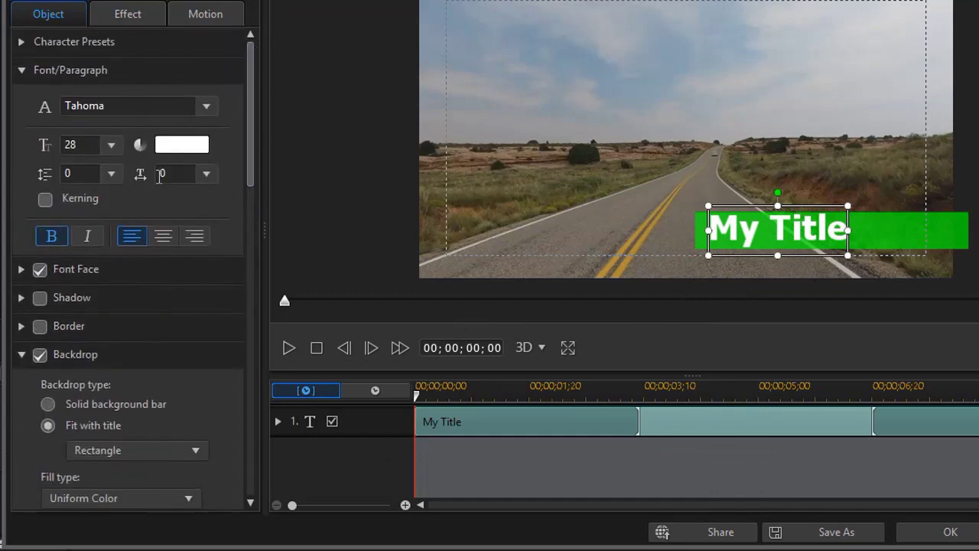
pyautogui.click(42, 301)
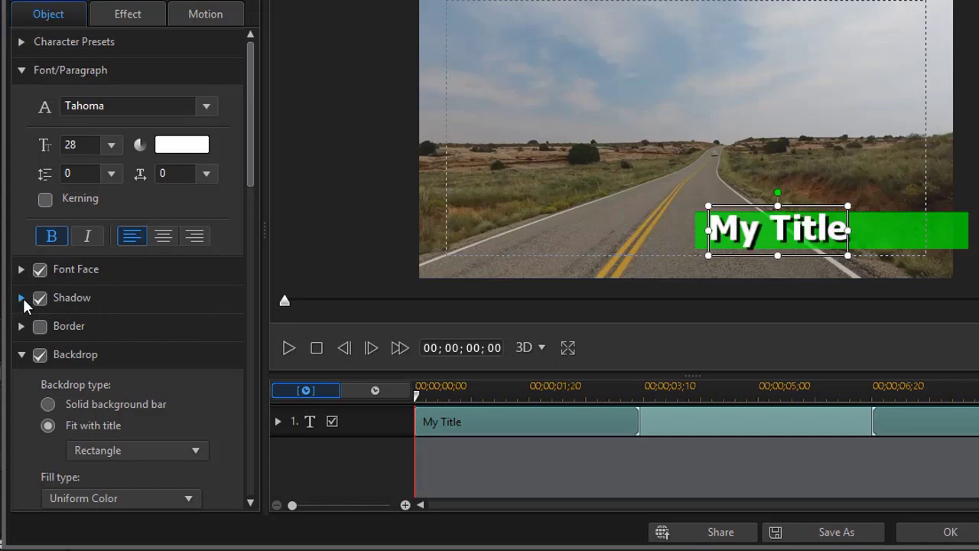
pyautogui.click(22, 302)
pyautogui.click(199, 223)
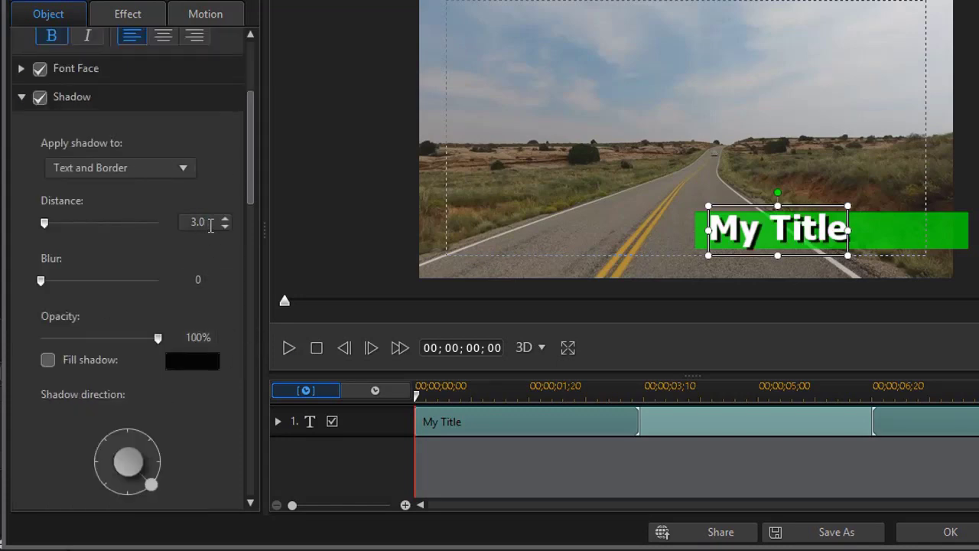
pyautogui.moveTo(211, 224); pyautogui.dragTo(172, 230)
pyautogui.write('2')
pyautogui.press('Return')
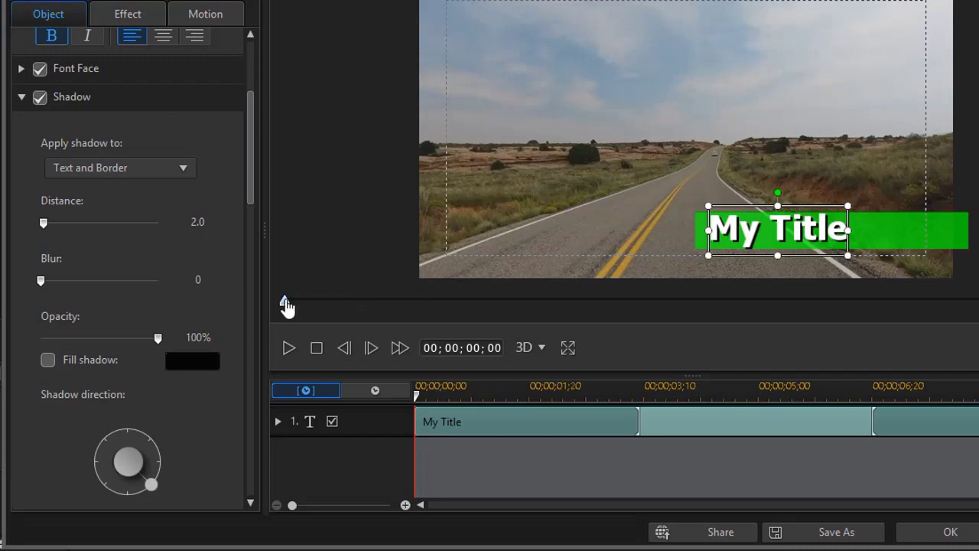
pyautogui.click(278, 421)
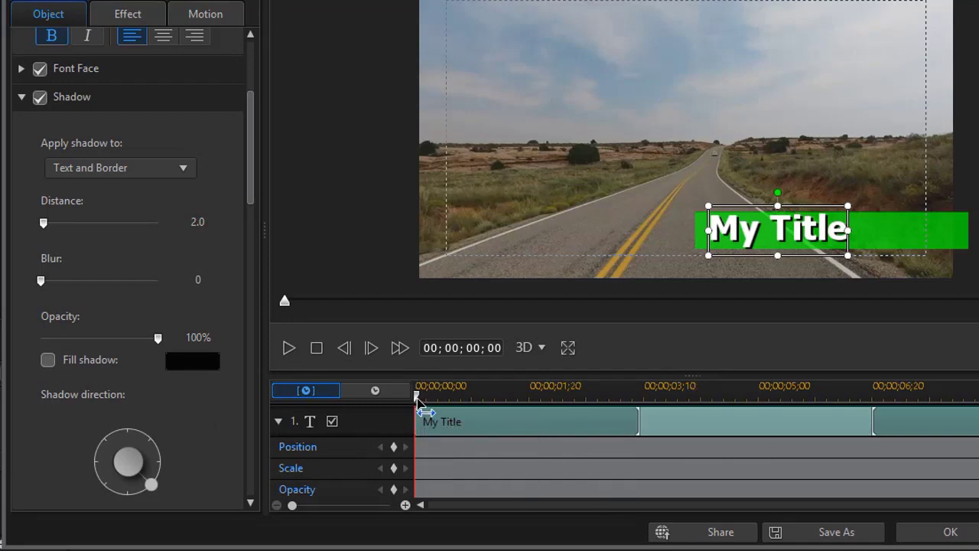
# Step: Keyframe the title to settle at 02;13 after starting off the right edge at X 1.160, Y 0.813
pyautogui.moveTo(416, 399); pyautogui.dragTo(574, 398)
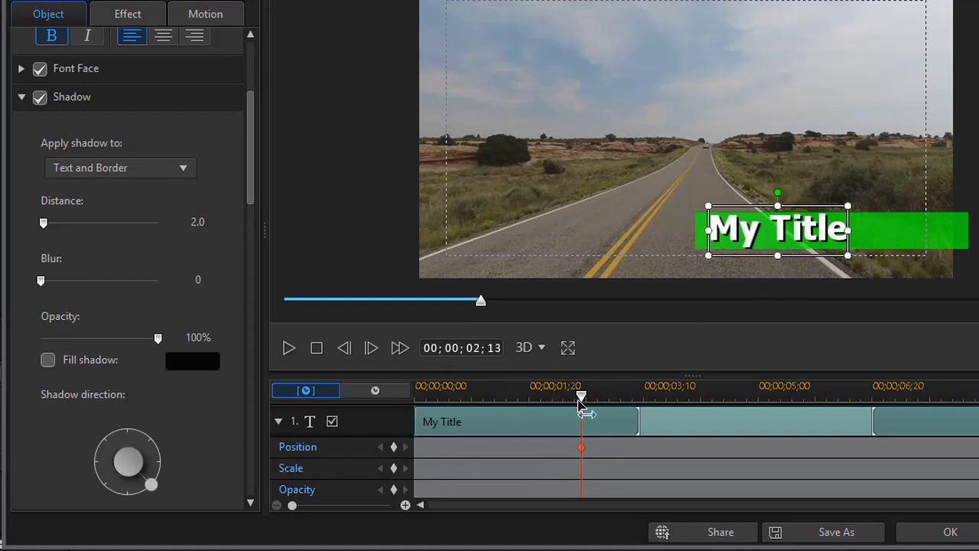
pyautogui.moveTo(582, 402); pyautogui.dragTo(334, 421)
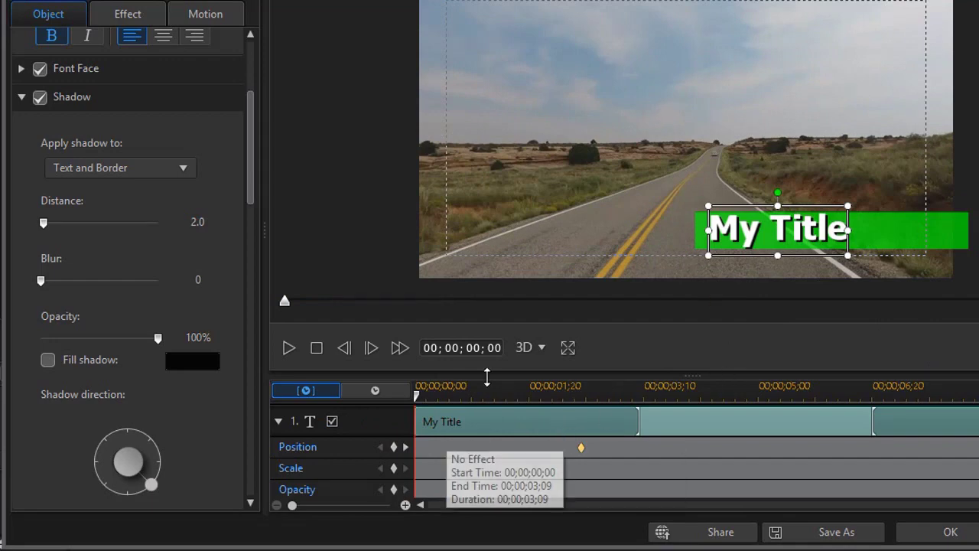
pyautogui.scroll(-10, 253, 160)
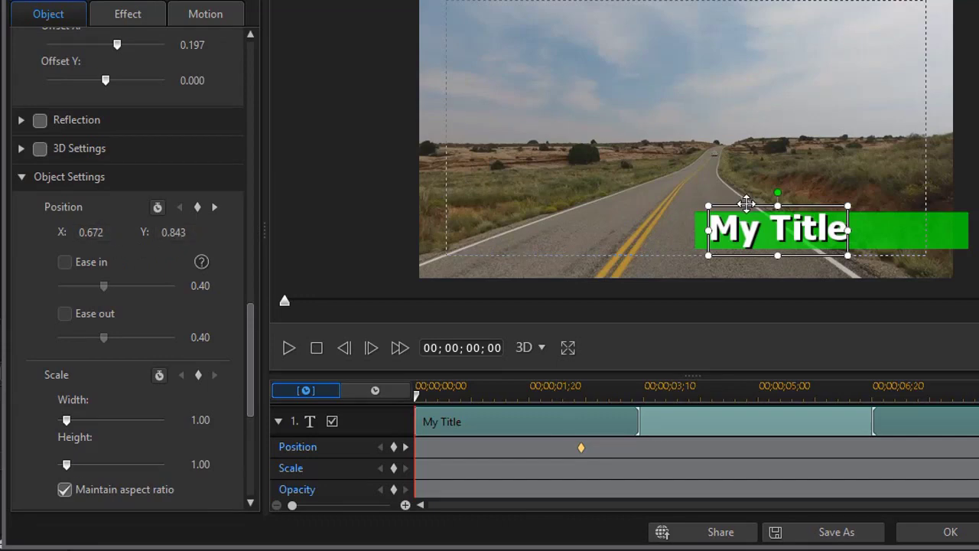
pyautogui.moveTo(746, 204); pyautogui.dragTo(978, 191)
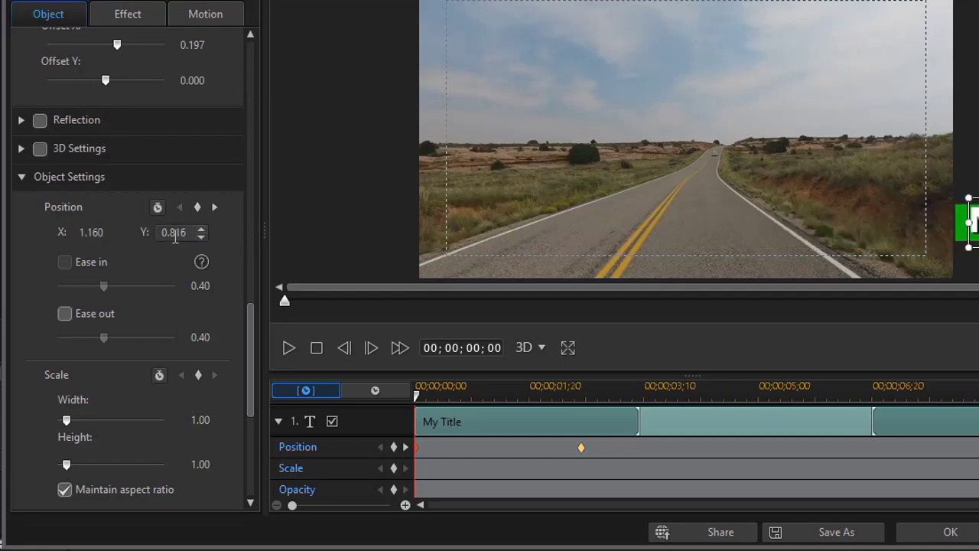
pyautogui.moveTo(176, 233); pyautogui.dragTo(195, 236)
pyautogui.write('13')
pyautogui.press('Return')
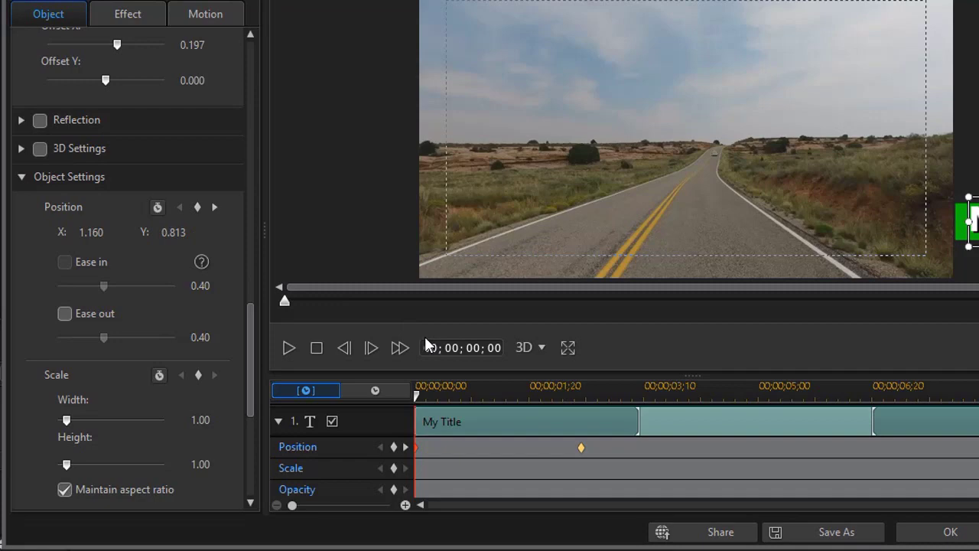
pyautogui.click(289, 348)
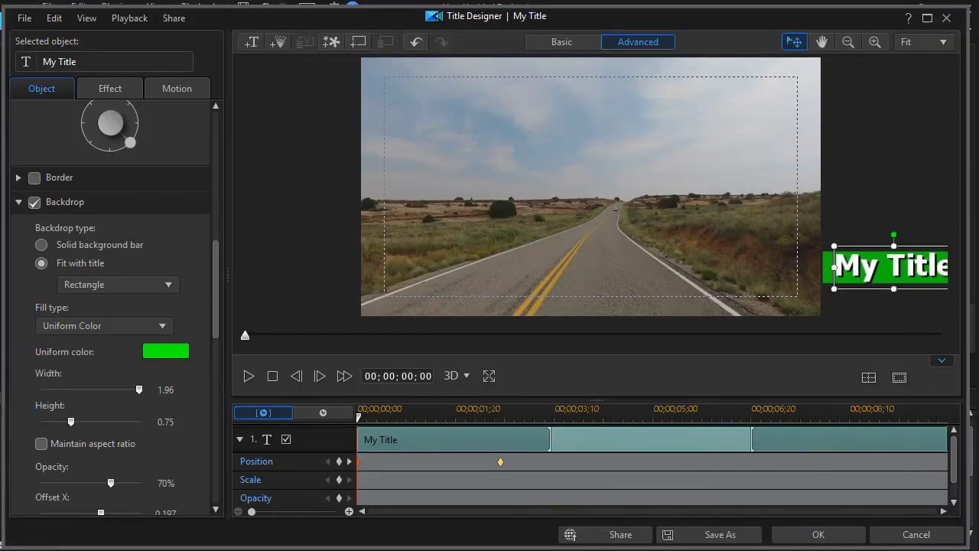
# Step: Switch the backdrop to a full-width solid background bar and nudge the title slightly lower
pyautogui.click(42, 248)
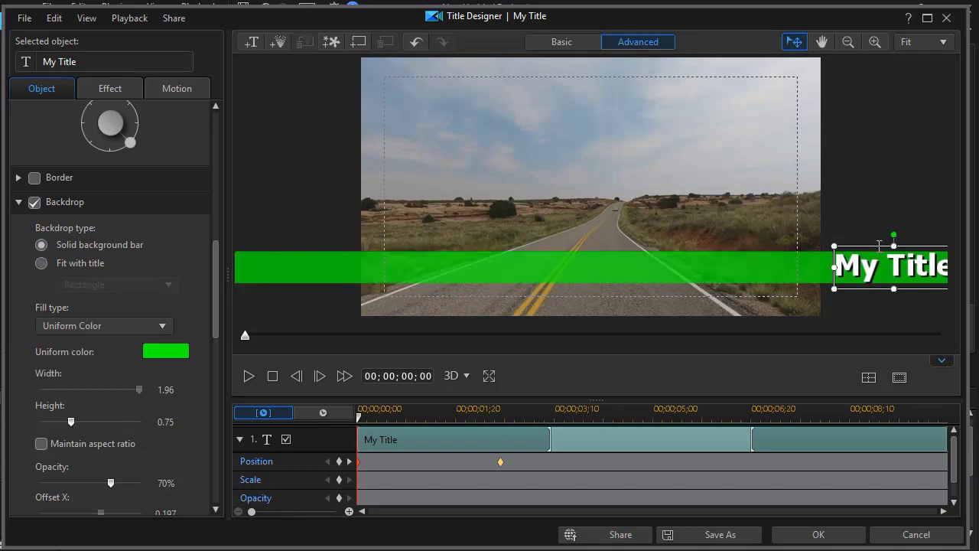
pyautogui.moveTo(878, 243)
pyautogui.mouseDown()
pyautogui.moveTo(875, 264)
pyautogui.moveTo(879, 257)
pyautogui.mouseUp()
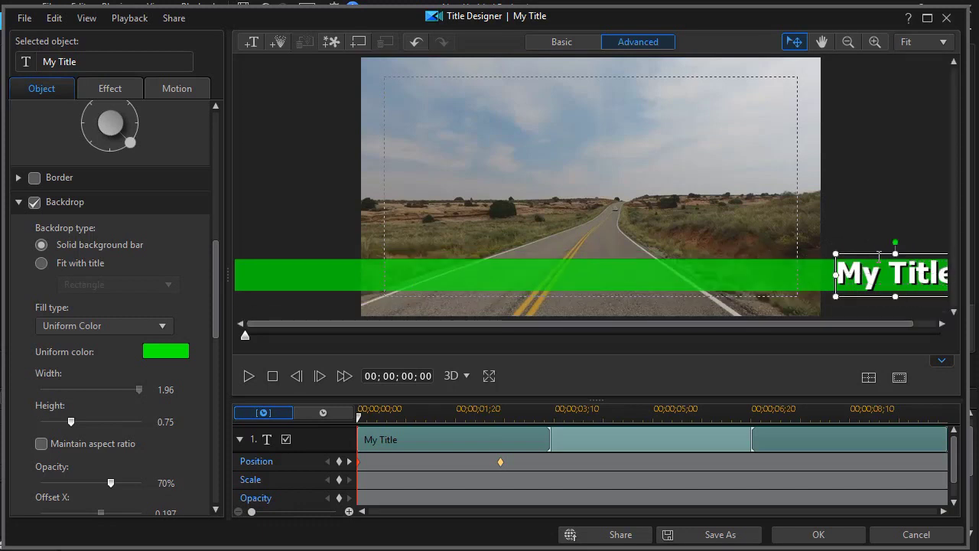
# Step: Clear the old position keyframes and key the title on the bar's left side at 00;00;02;23
pyautogui.rightClick(501, 463)
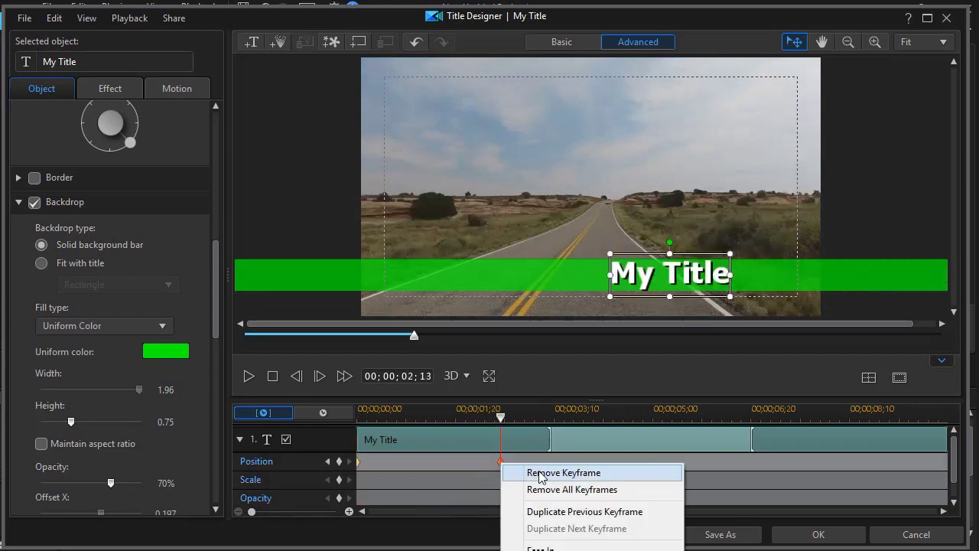
pyautogui.click(566, 490)
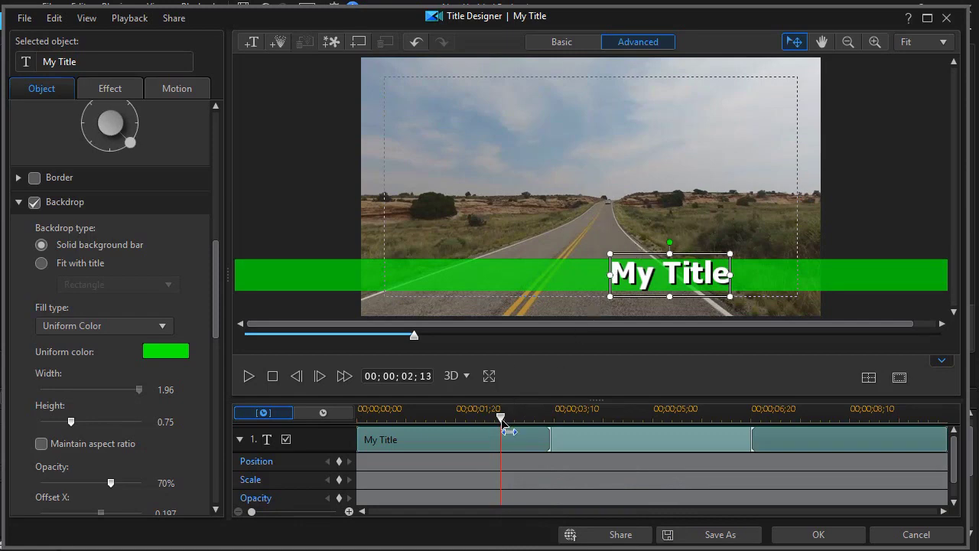
pyautogui.moveTo(502, 429); pyautogui.dragTo(522, 429)
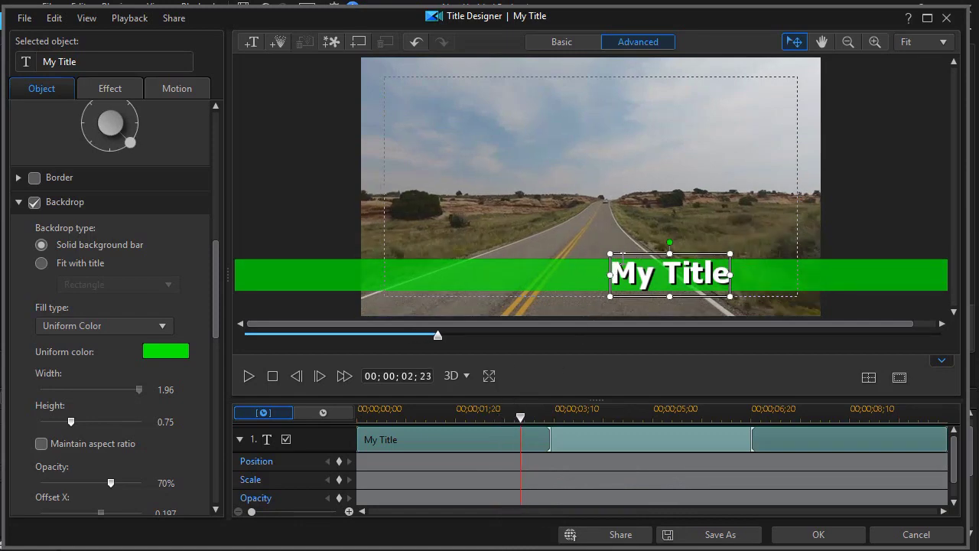
pyautogui.moveTo(622, 250); pyautogui.dragTo(399, 251)
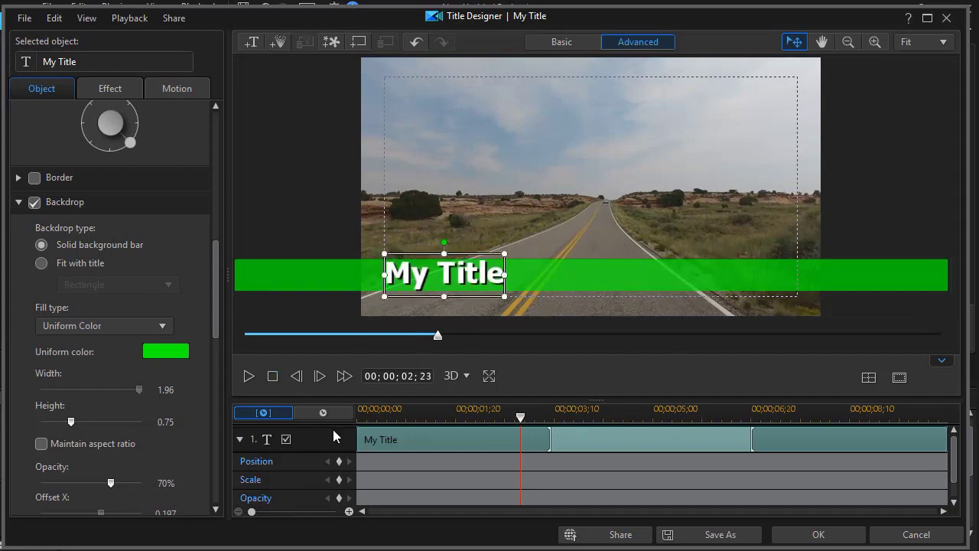
pyautogui.click(338, 461)
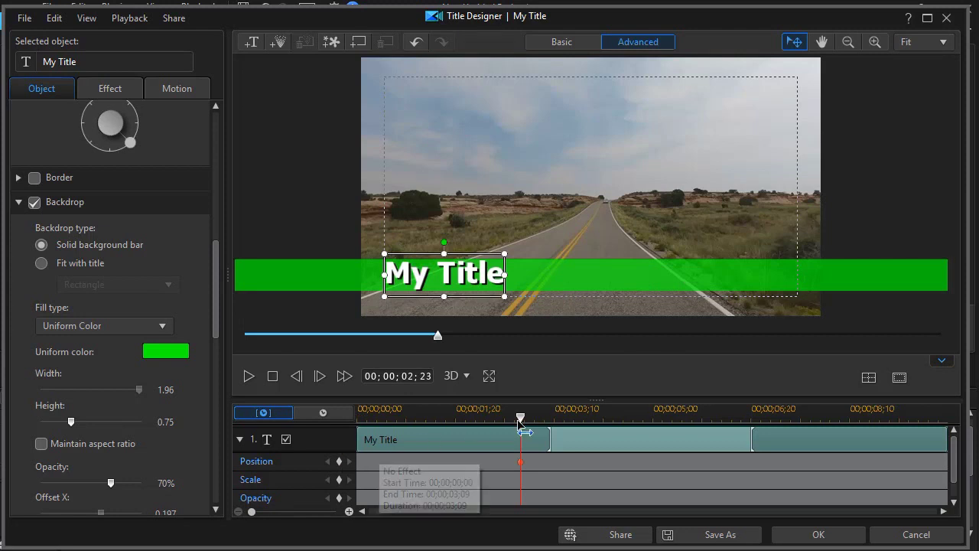
# Step: Start the title off the right edge at X 1.190, Y 0.843 and apply the design
pyautogui.moveTo(520, 420); pyautogui.dragTo(310, 440)
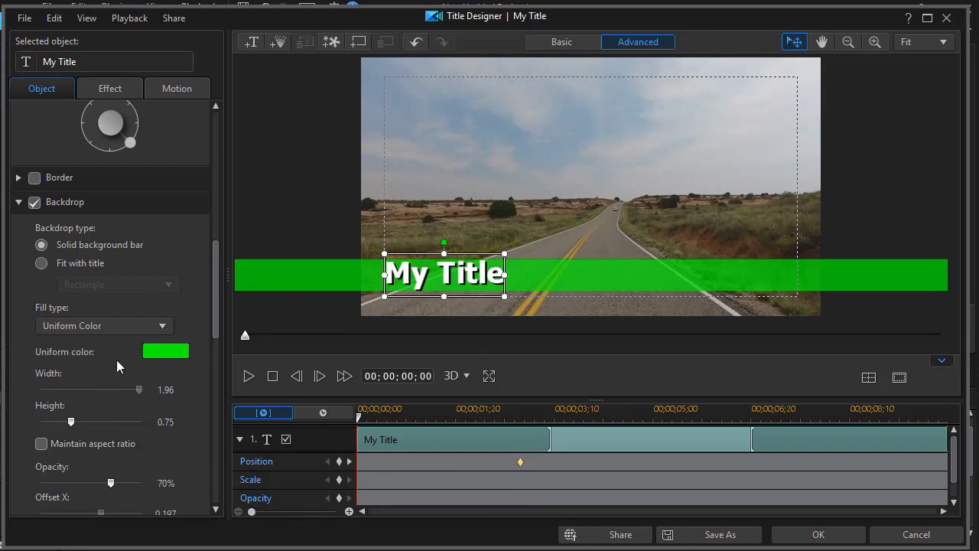
pyautogui.moveTo(212, 316); pyautogui.dragTo(230, 434)
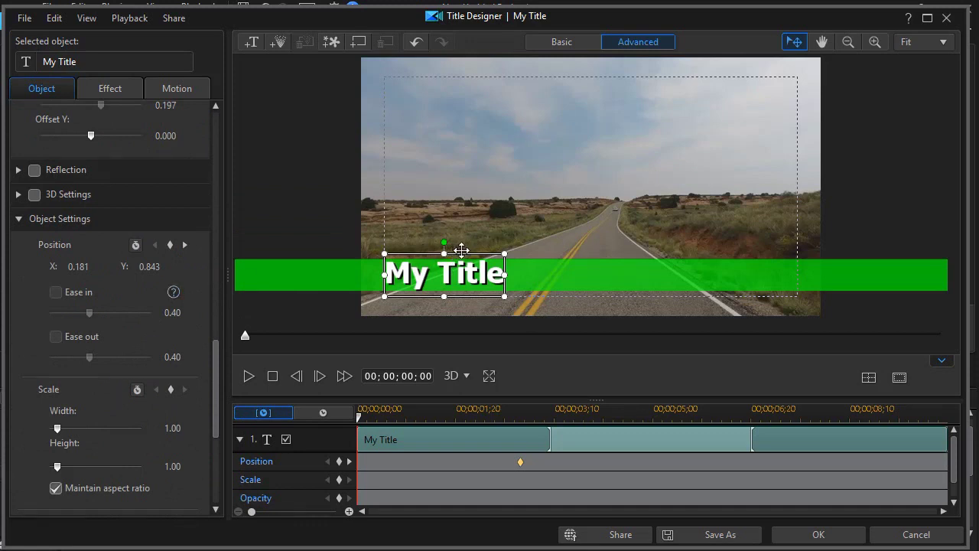
pyautogui.moveTo(462, 251); pyautogui.dragTo(924, 249)
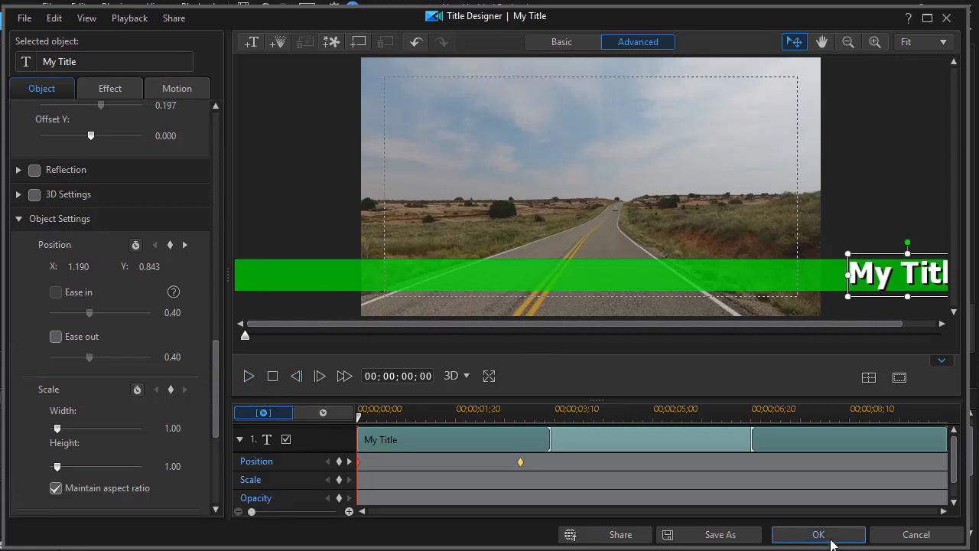
pyautogui.click(832, 542)
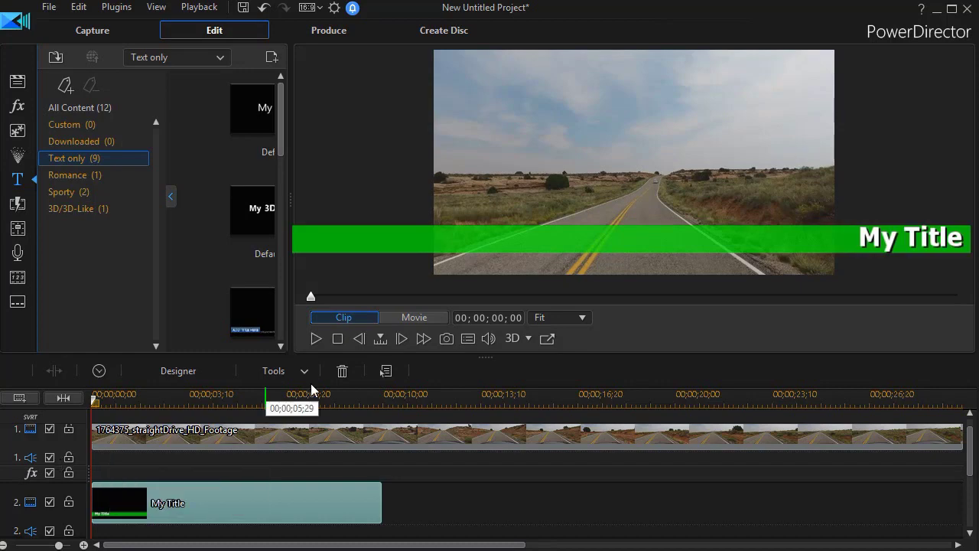
# Step: Play the movie to preview 'My Title' sliding in along the green bar over the road footage
pyautogui.click(315, 343)
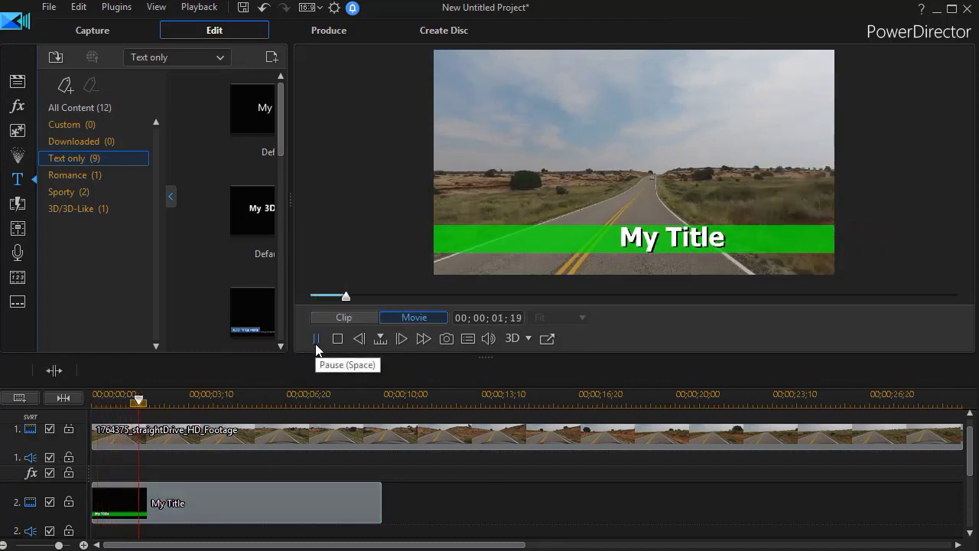